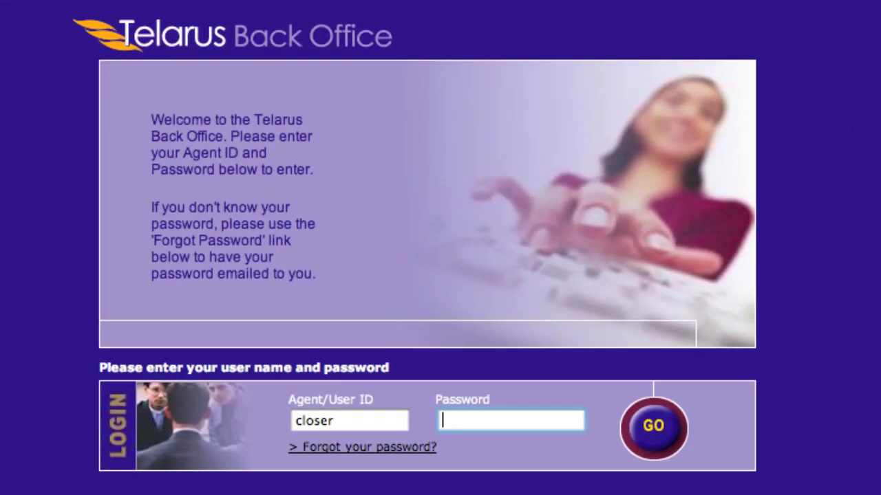
# Log in with the agent's password to reach the Home Inbox of 2,141 leads
pyautogui.write('••••••')
pyautogui.press('Return')
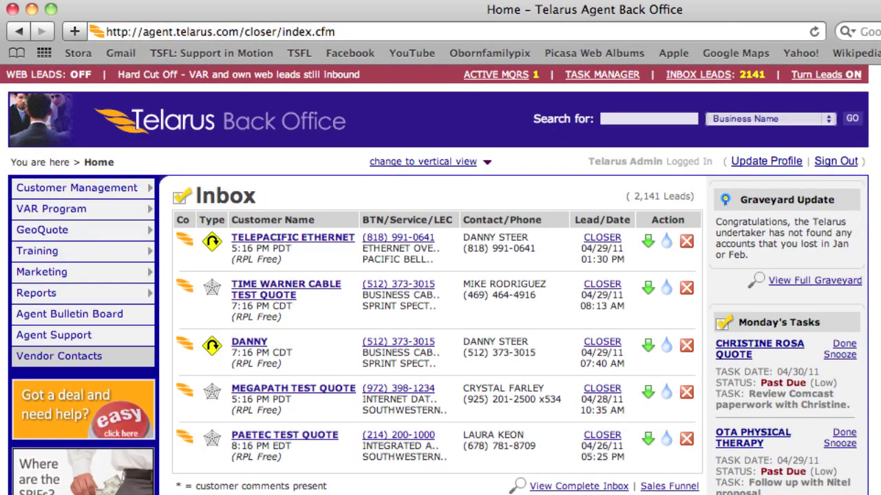
pyautogui.moveTo(40, 231)
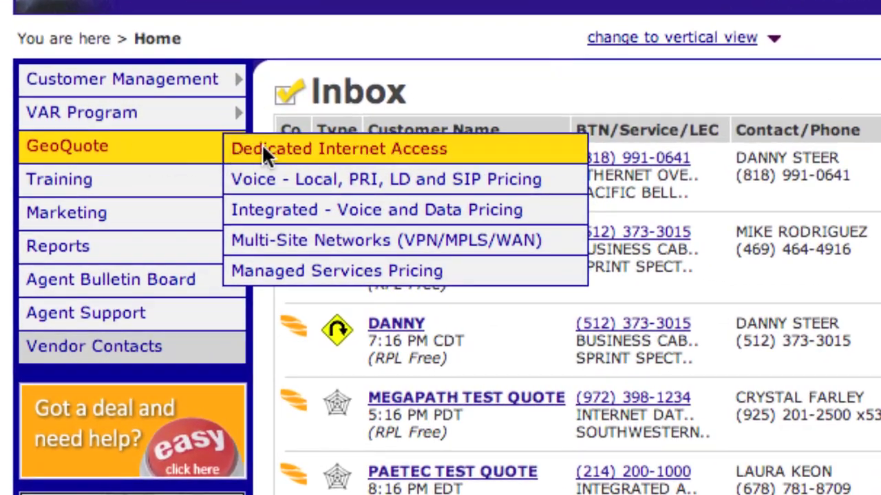
pyautogui.moveTo(201, 86)
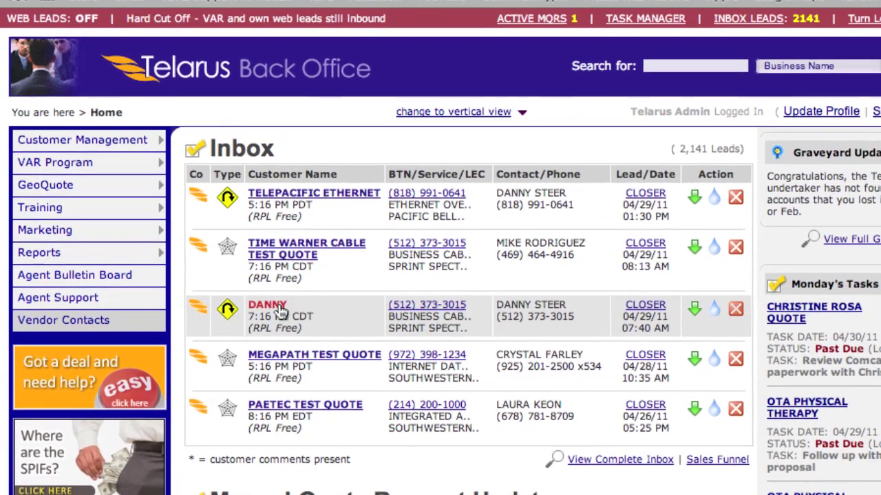
# Open the lead's customer record from the Inbox and highlight the first location's details
pyautogui.click(293, 291)
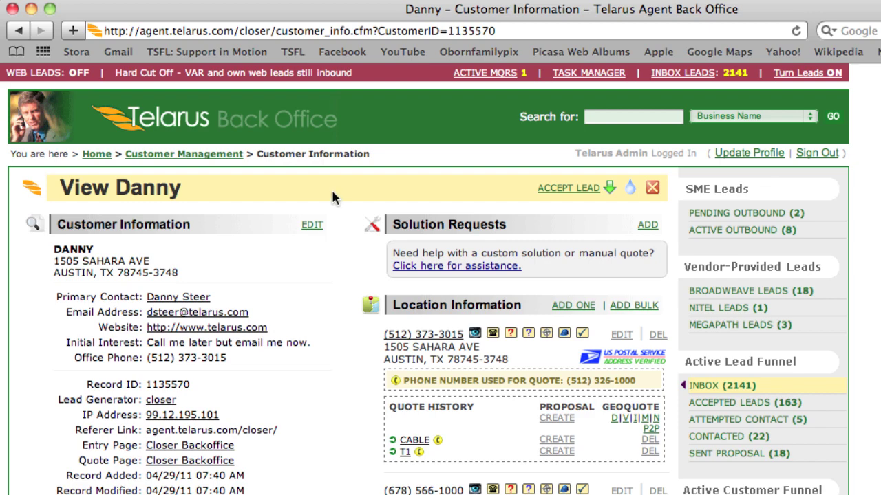
pyautogui.moveTo(395, 303); pyautogui.dragTo(509, 352)
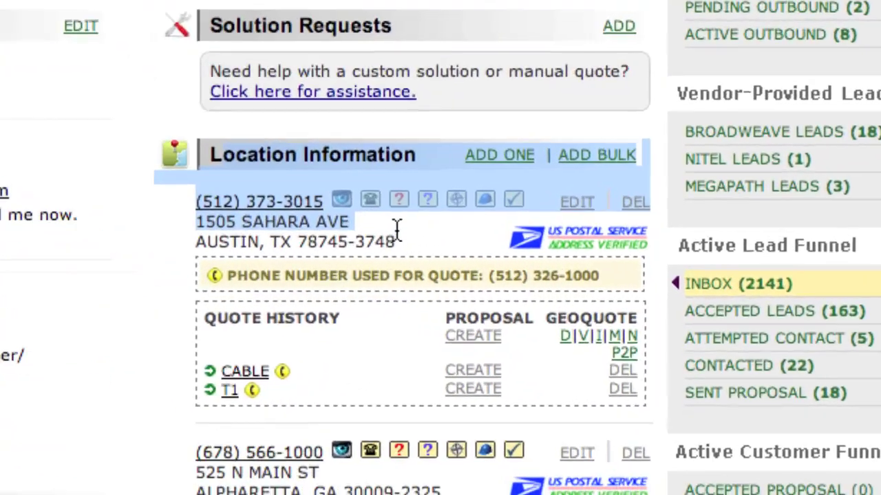
pyautogui.click(416, 242)
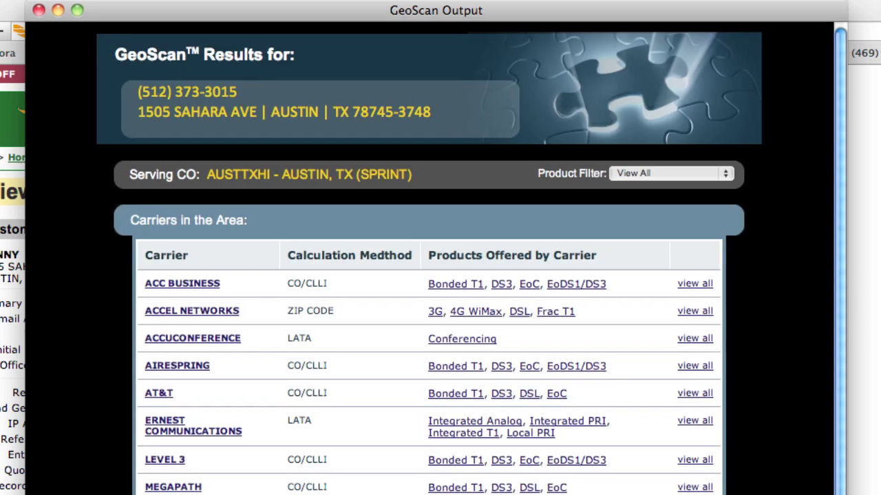
# Filter the Austin GeoScan carrier list to EoC and highlight the remaining carrier rows
pyautogui.moveTo(256, 258); pyautogui.dragTo(323, 492)
pyautogui.scroll(-10, 368, 391)
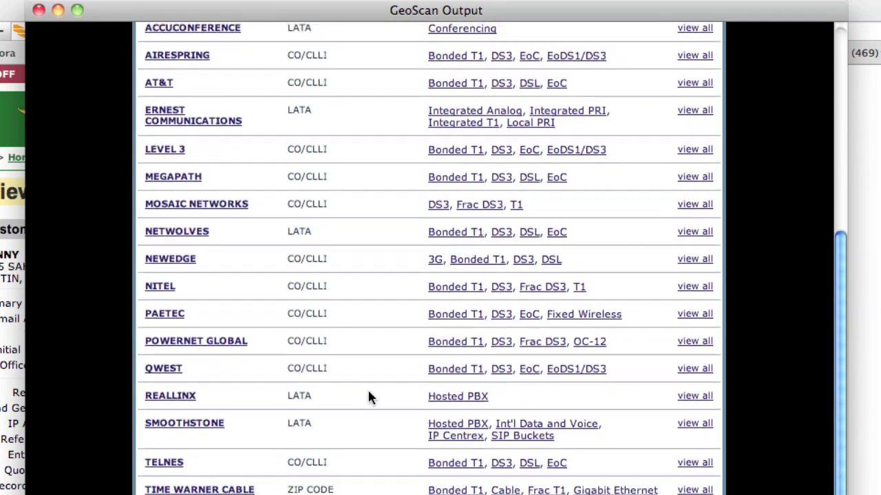
pyautogui.scroll(8, 369, 394)
pyautogui.scroll(2, 369, 397)
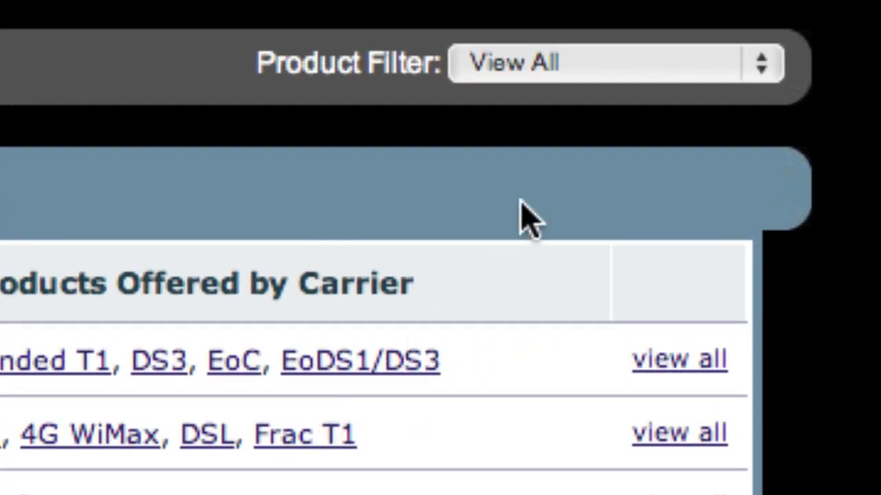
pyautogui.click(555, 68)
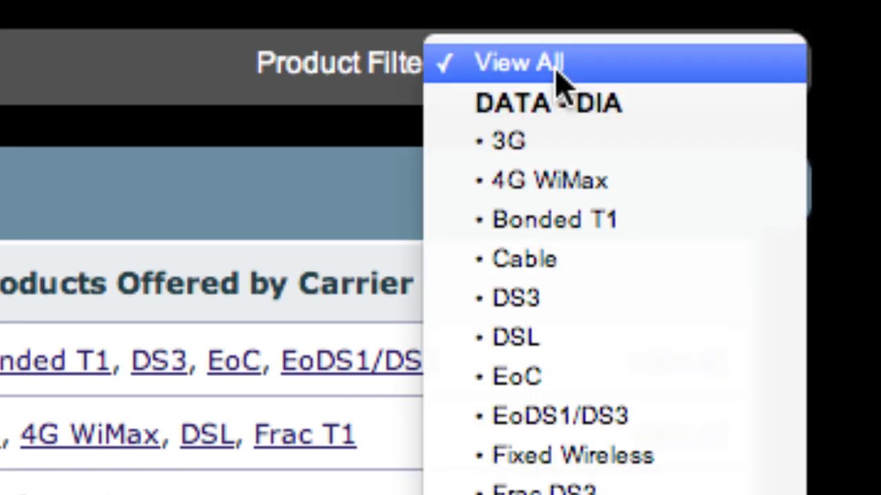
pyautogui.click(571, 383)
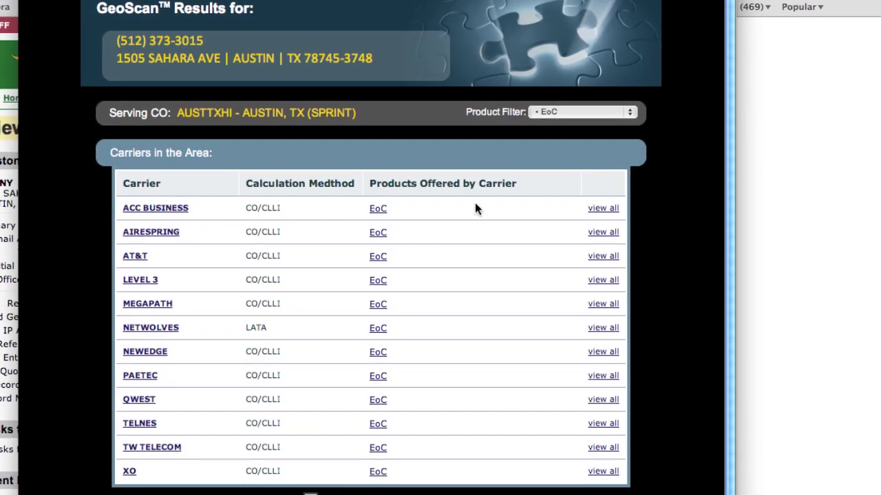
pyautogui.moveTo(215, 214); pyautogui.dragTo(215, 473)
# Clear the carrier highlight and start a new Multi-Loc Carrier Scan for the customer
pyautogui.click(216, 442)
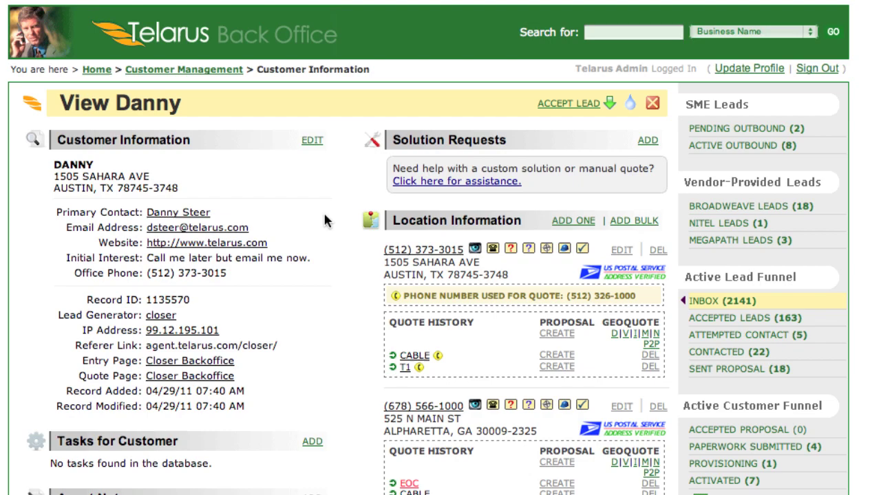
pyautogui.scroll(-5, 324, 219)
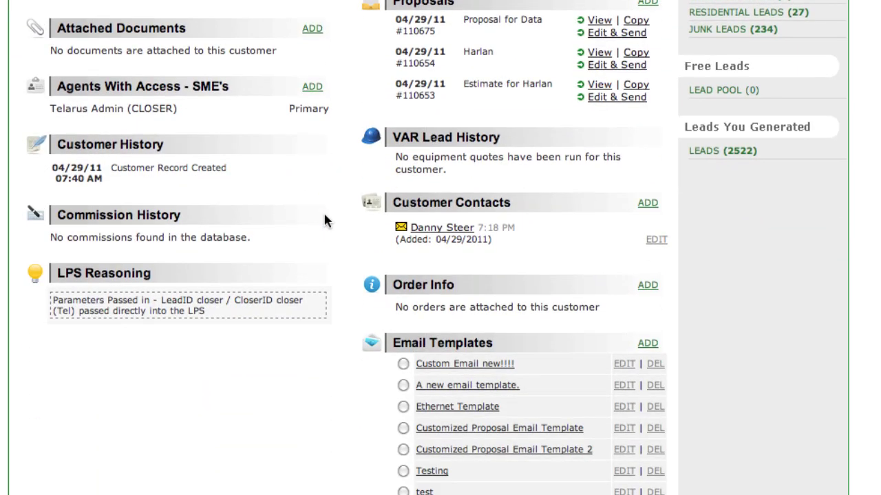
pyautogui.scroll(4, 326, 220)
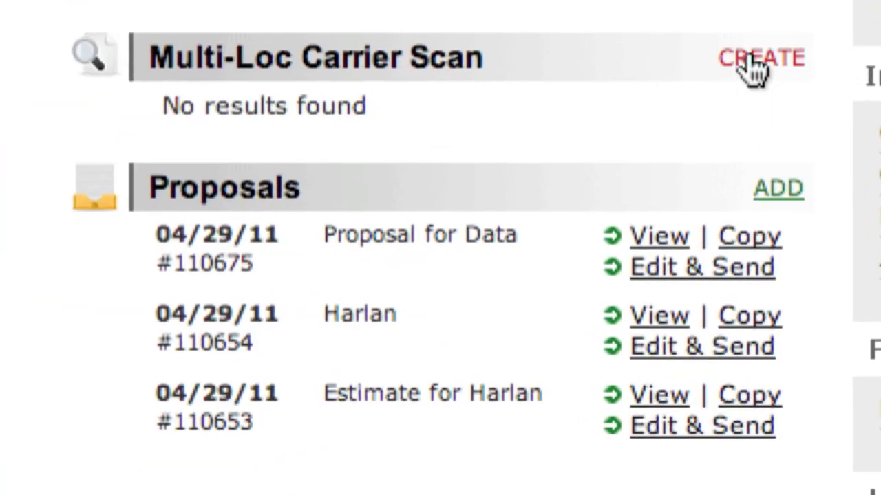
pyautogui.click(755, 77)
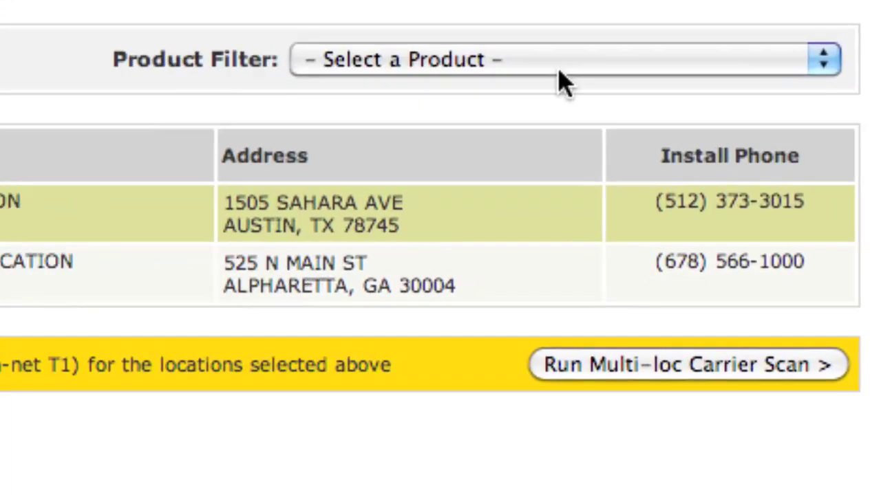
# Set the scan product to Ethernet over Copper Internet and include Alpharetta alongside Austin
pyautogui.click(621, 157)
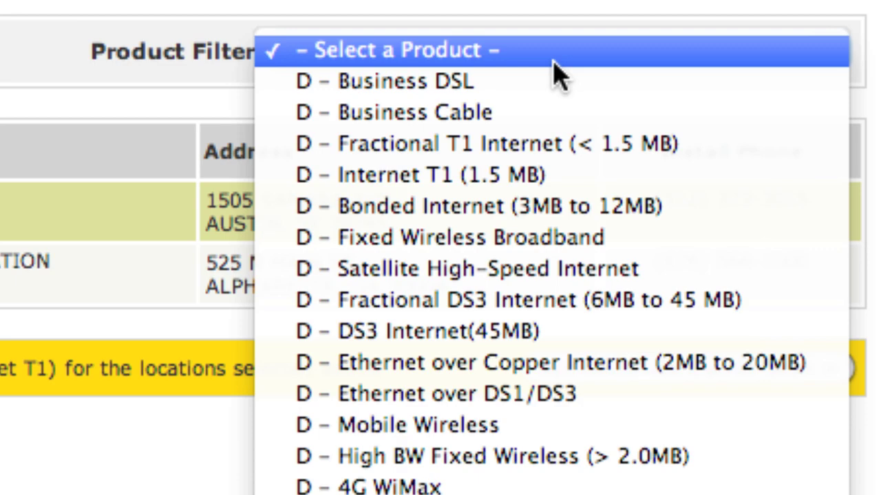
pyautogui.click(557, 376)
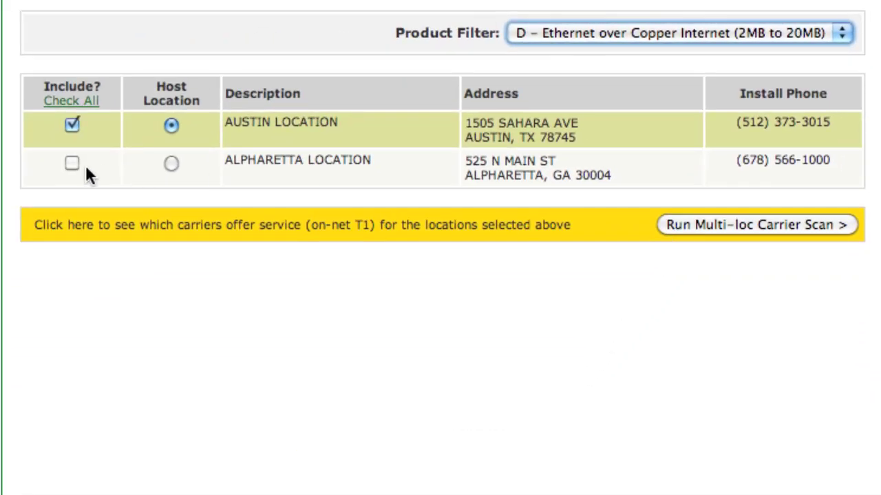
pyautogui.click(72, 163)
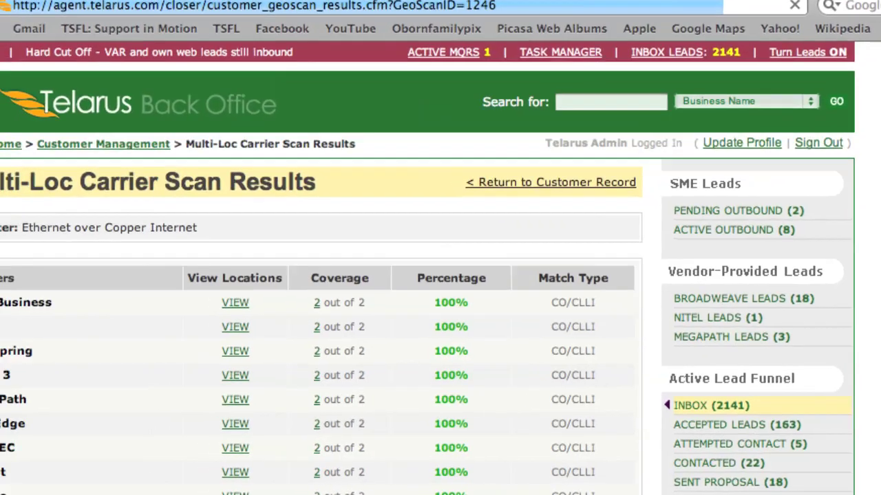
# Review all carrier result rows for their coverage of both locations
pyautogui.scroll(-5, 580, 448)
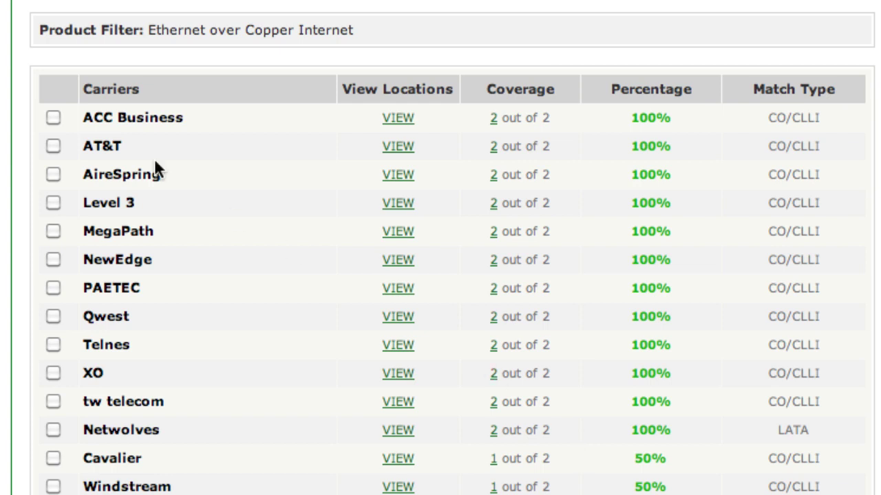
pyautogui.moveTo(83, 117); pyautogui.dragTo(234, 494)
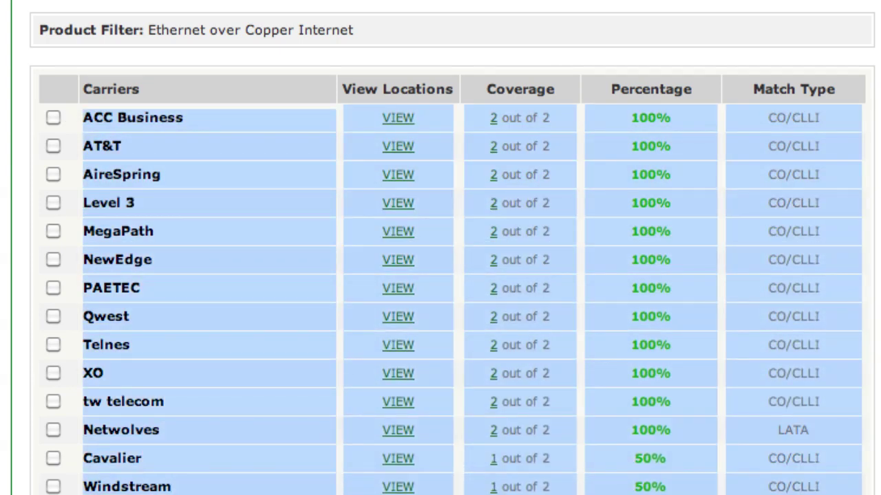
pyautogui.click(296, 488)
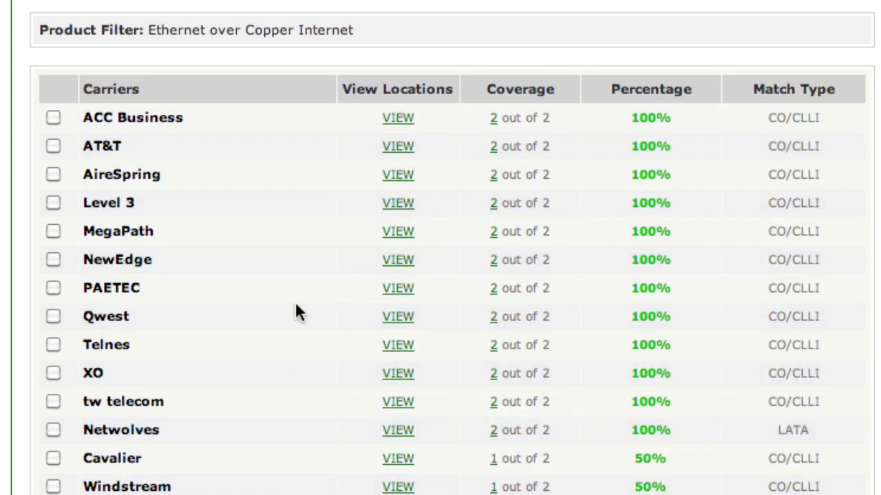
pyautogui.scroll(3, 295, 301)
pyautogui.scroll(2, 294, 301)
# Point out the Match Type values, including ACC Business's CO/CLLI and a LATA match
pyautogui.moveTo(795, 234); pyautogui.dragTo(756, 490)
pyautogui.click(803, 426)
pyautogui.moveTo(769, 255); pyautogui.dragTo(822, 252)
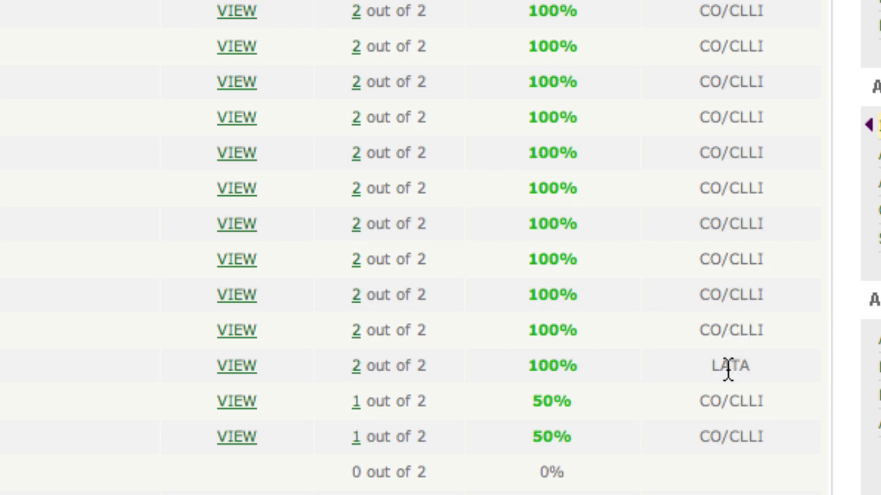
pyautogui.moveTo(708, 365); pyautogui.dragTo(759, 369)
pyautogui.click(760, 364)
pyautogui.scroll(-3, 600, 176)
pyautogui.scroll(4, 600, 177)
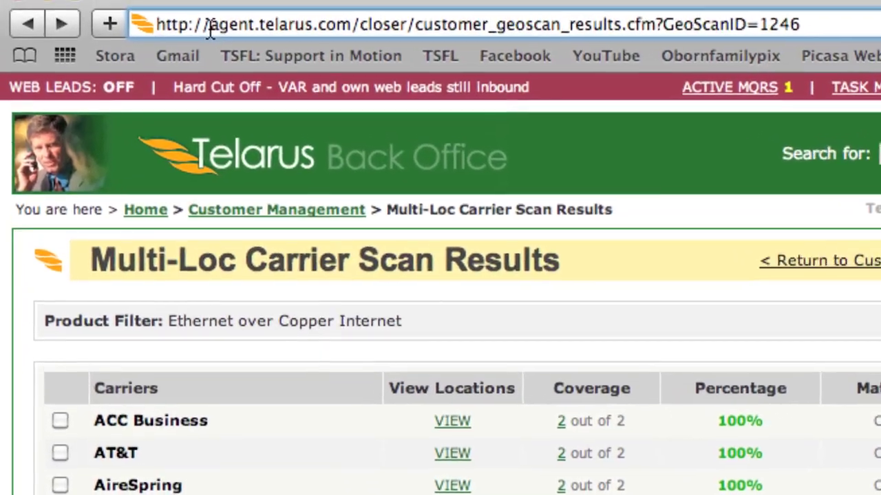
pyautogui.moveTo(201, 5); pyautogui.dragTo(767, 5)
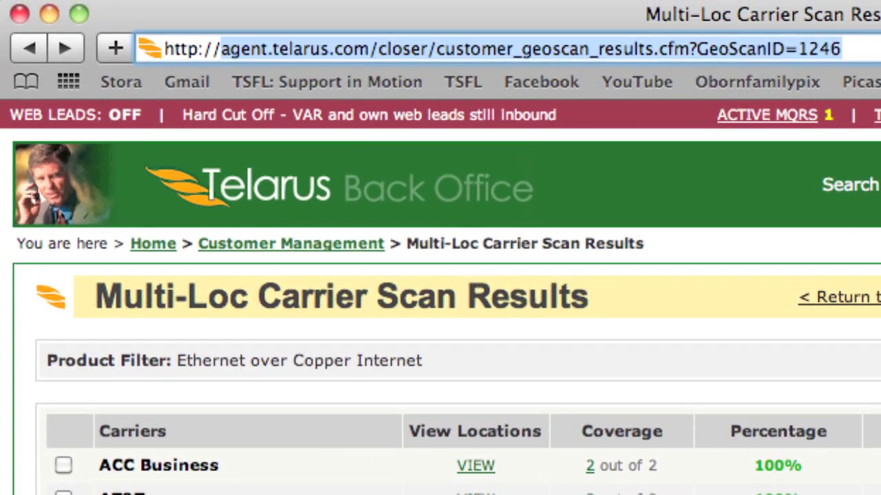
pyautogui.write('www.telarus.com/')
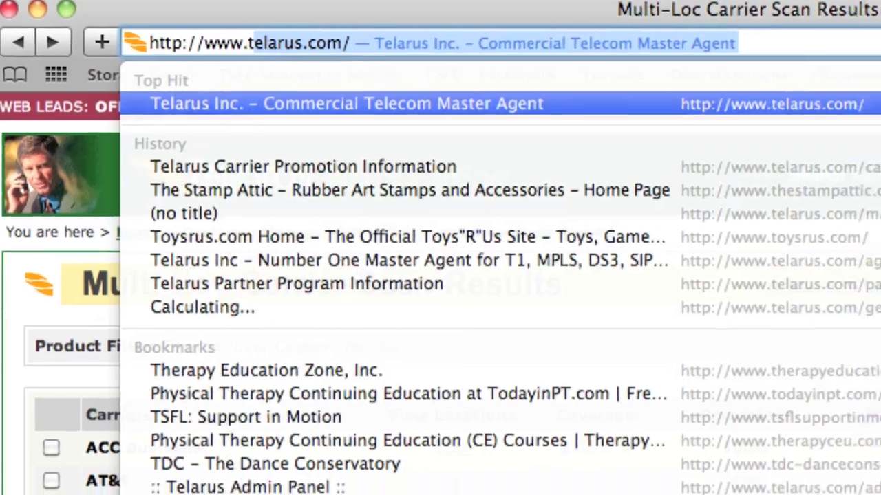
pyautogui.press('Return')
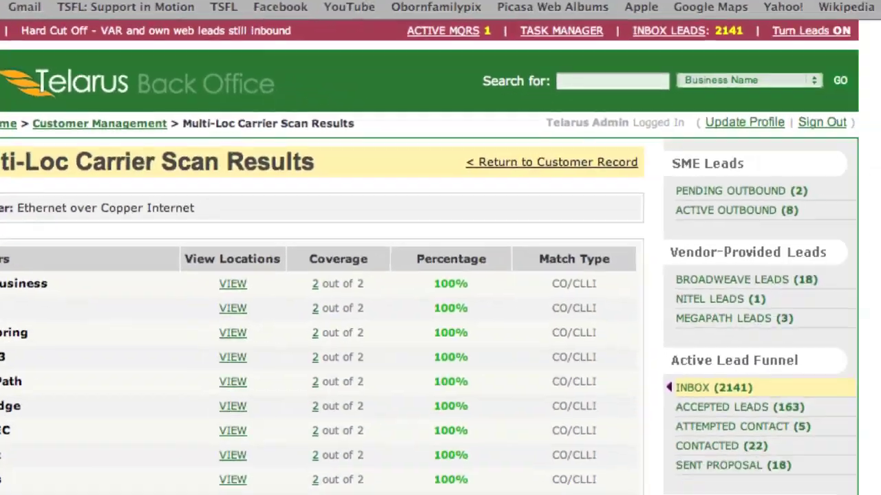
pyautogui.click(200, 20)
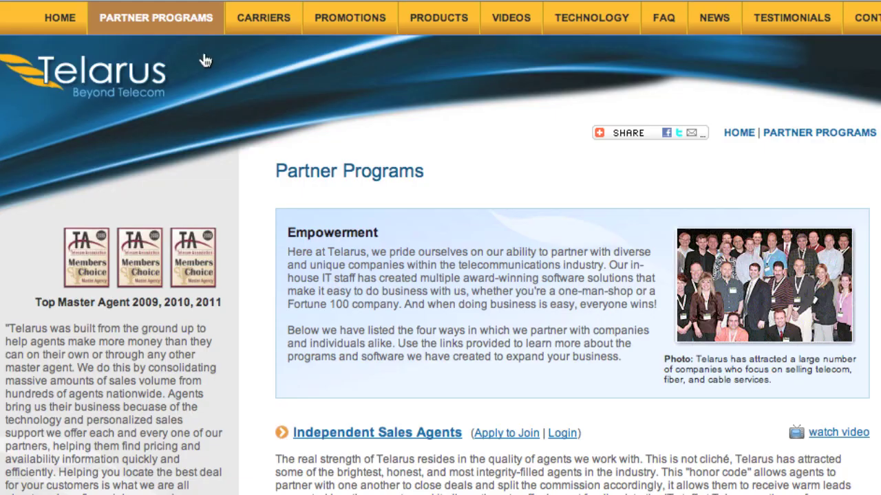
pyautogui.scroll(-5, 484, 299)
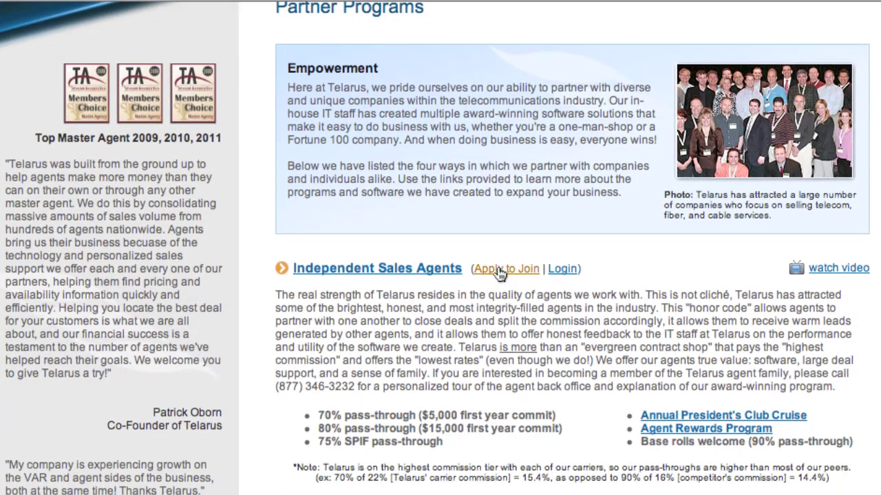
pyautogui.click(500, 269)
# Review the signup form, highlighting the program's contact phone number
pyautogui.scroll(-10, 499, 269)
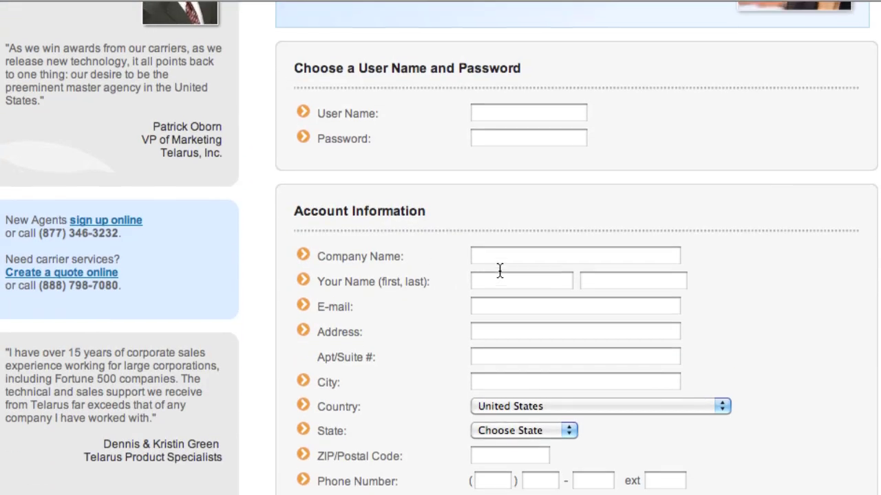
pyautogui.scroll(4, 500, 270)
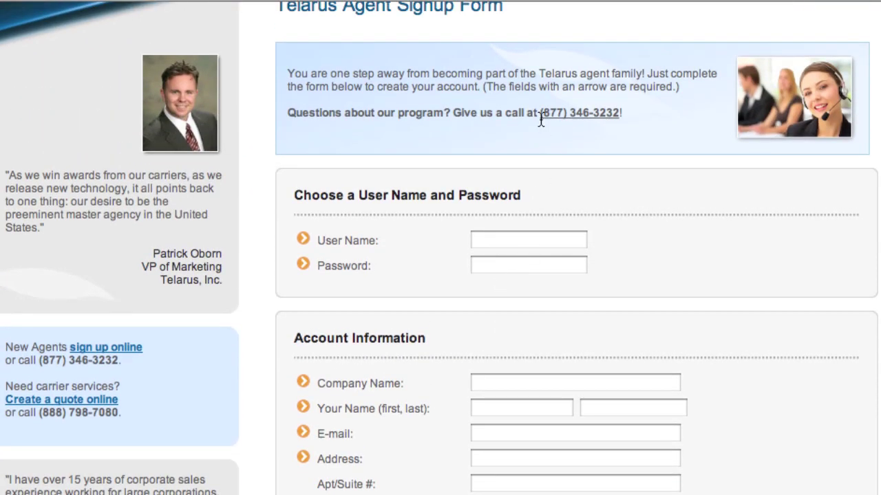
pyautogui.moveTo(541, 114); pyautogui.dragTo(611, 110)
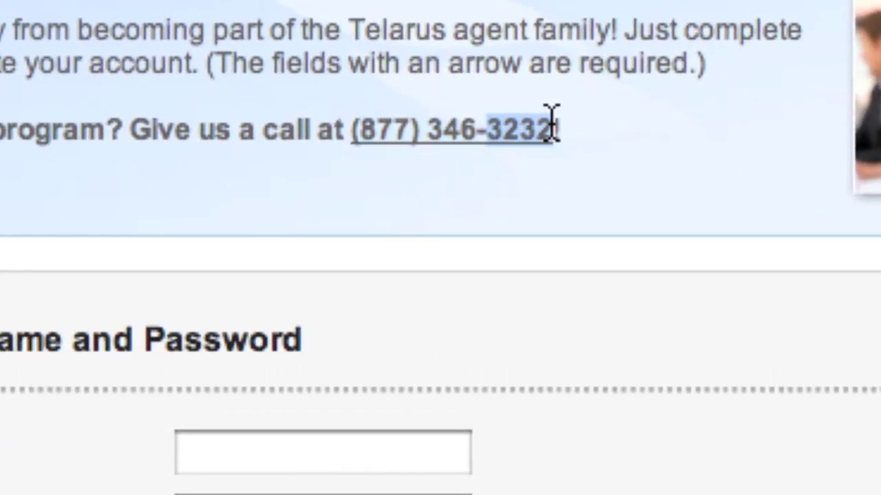
pyautogui.click(595, 132)
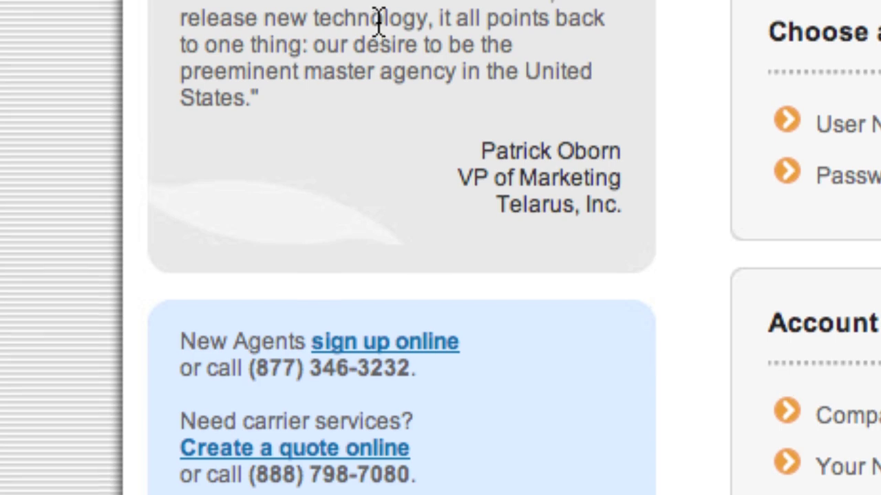
pyautogui.scroll(5, 378, 18)
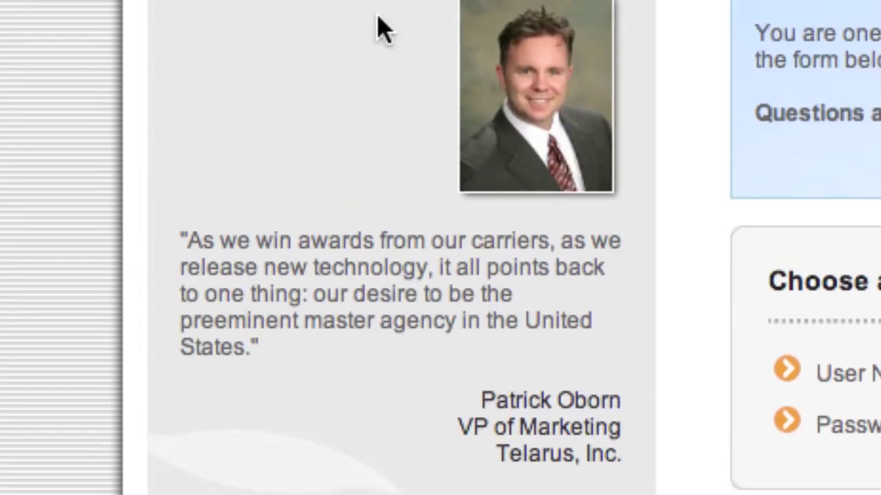